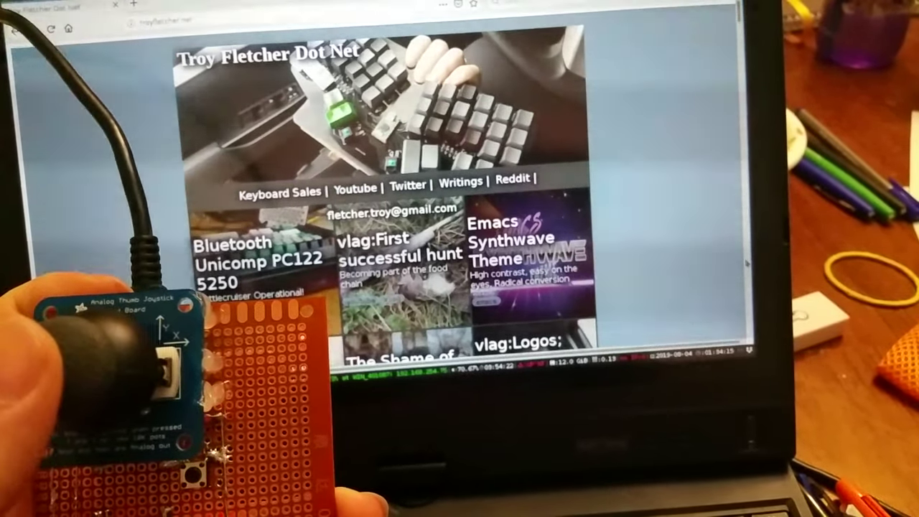
{"action": "scroll", "coordinate": [402, 215], "scroll_direction": "down", "scroll_amount": 10}
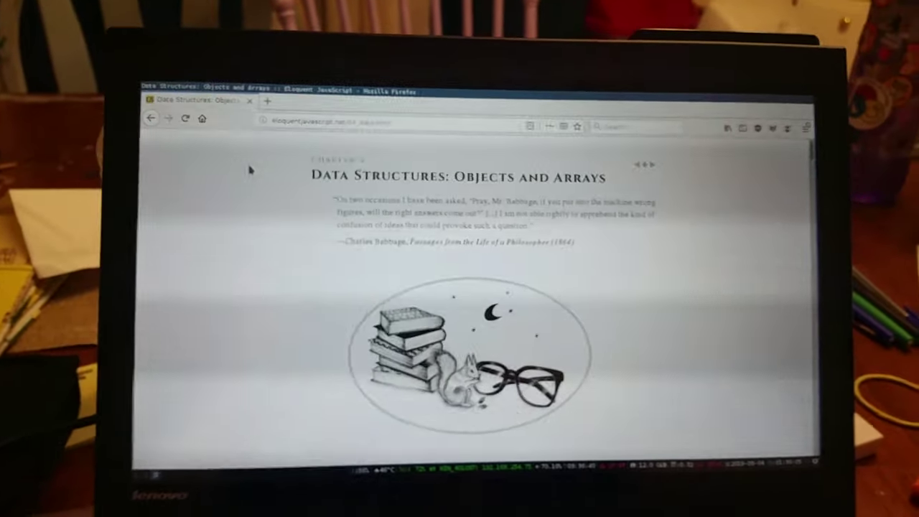
Close the current tab to get back to the Troy Fletcher Dot Net homepage.
{"action": "key", "text": "ctrl+w"}
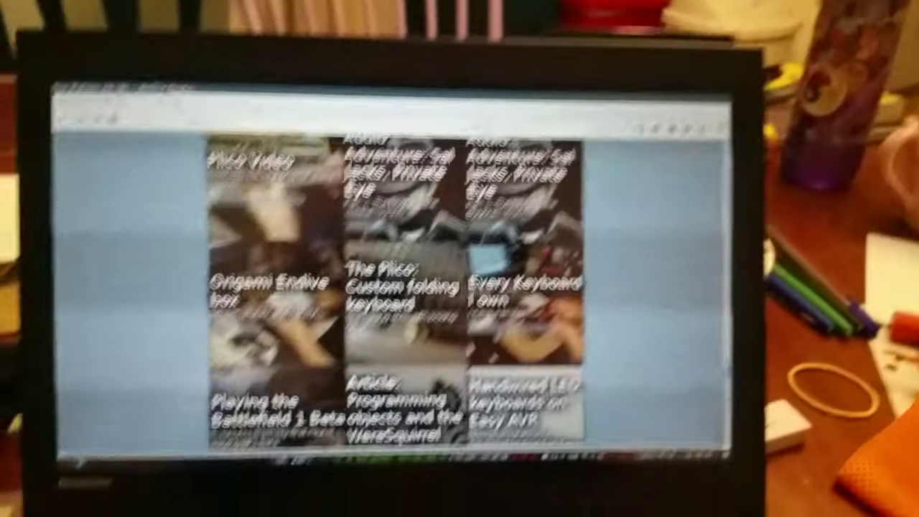
{"action": "scroll", "coordinate": [459, 287], "scroll_direction": "up", "scroll_amount": 10}
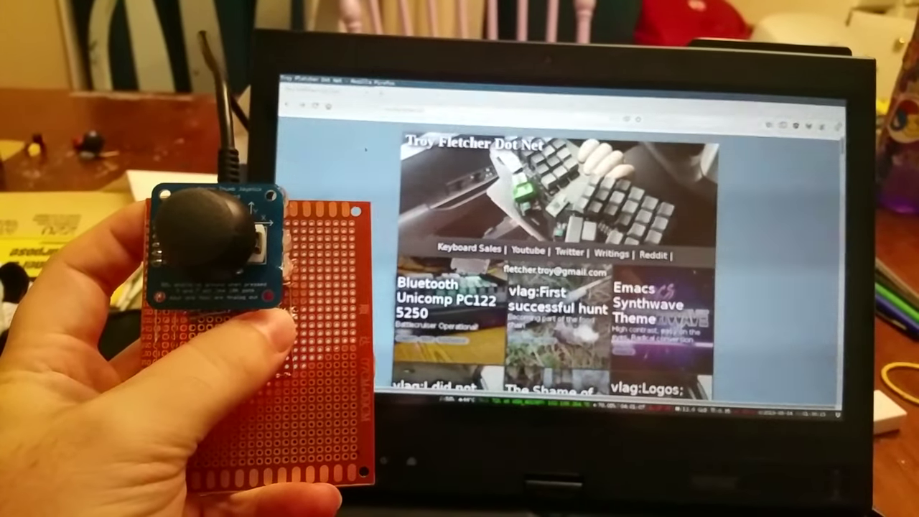
Open a new blank tab showing the Top Sites shortcuts.
{"action": "key", "text": "ctrl+t"}
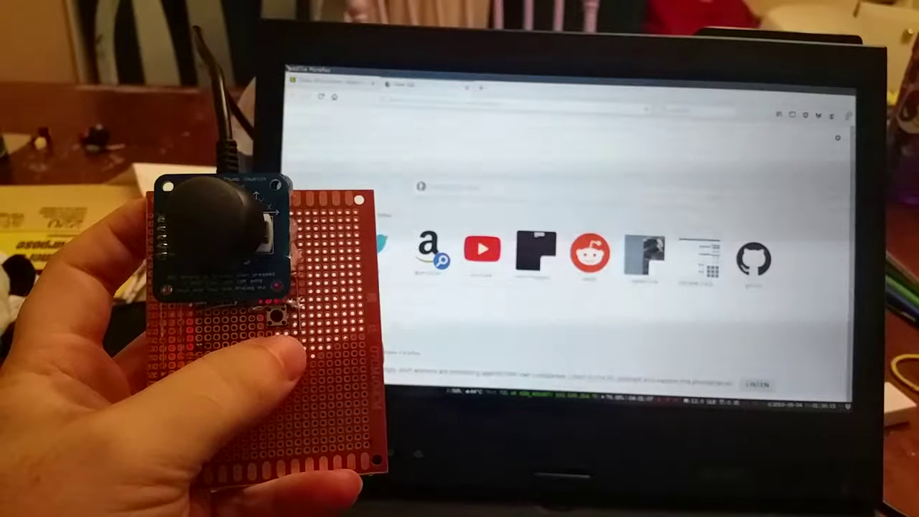